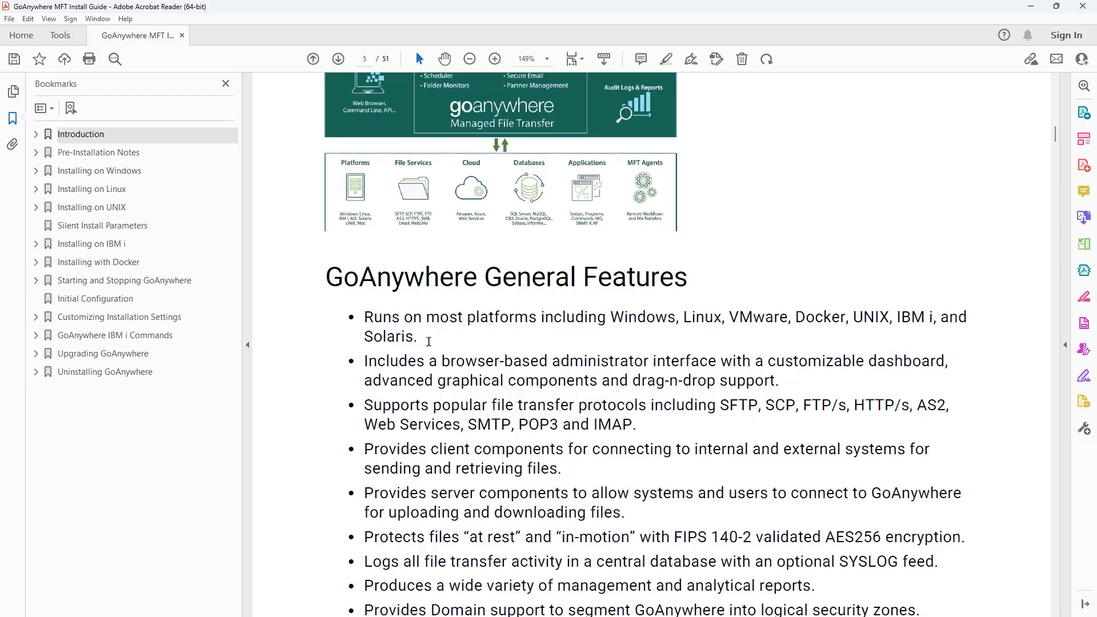
- Select the phrase 'browser-based administrator' in the install guide, then clear the selection
drag(442, 361, 613, 366)
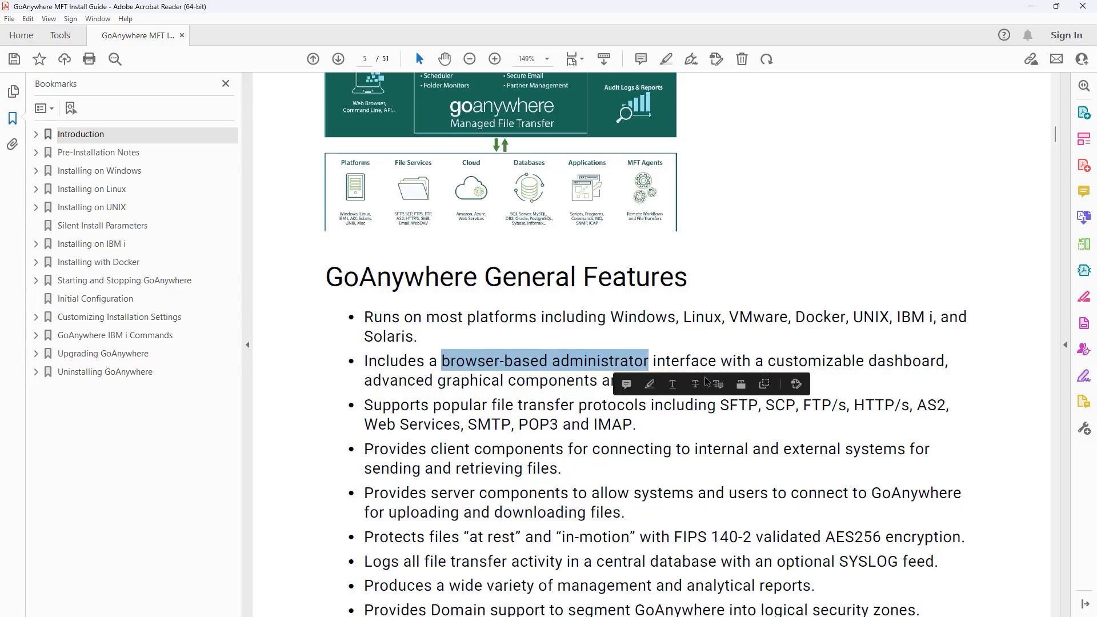
click(837, 379)
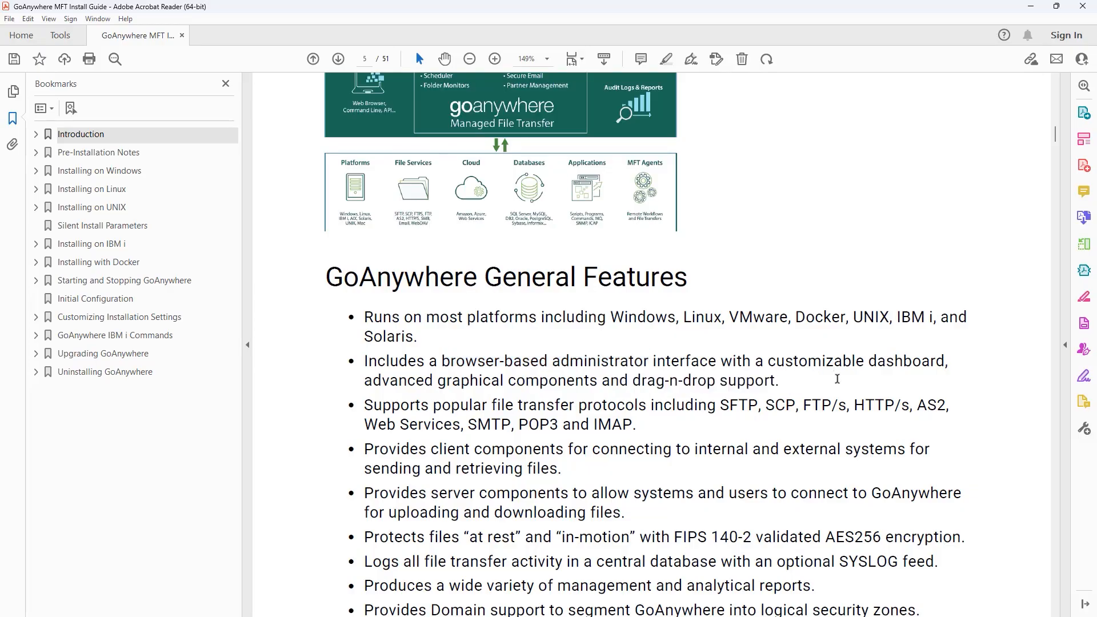
scroll(838, 379, down, 2)
- Highlight in yellow the first Browser Compatibility sentence under Pre-Installation Notes on page 9
click(109, 154)
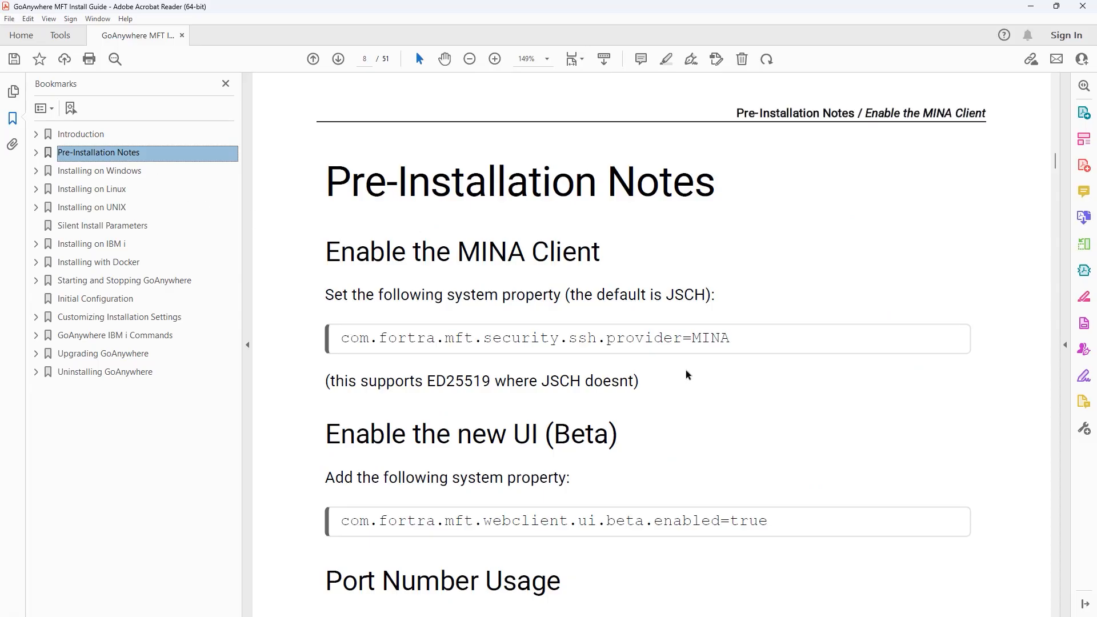
scroll(687, 375, down, 1)
scroll(685, 372, down, 6)
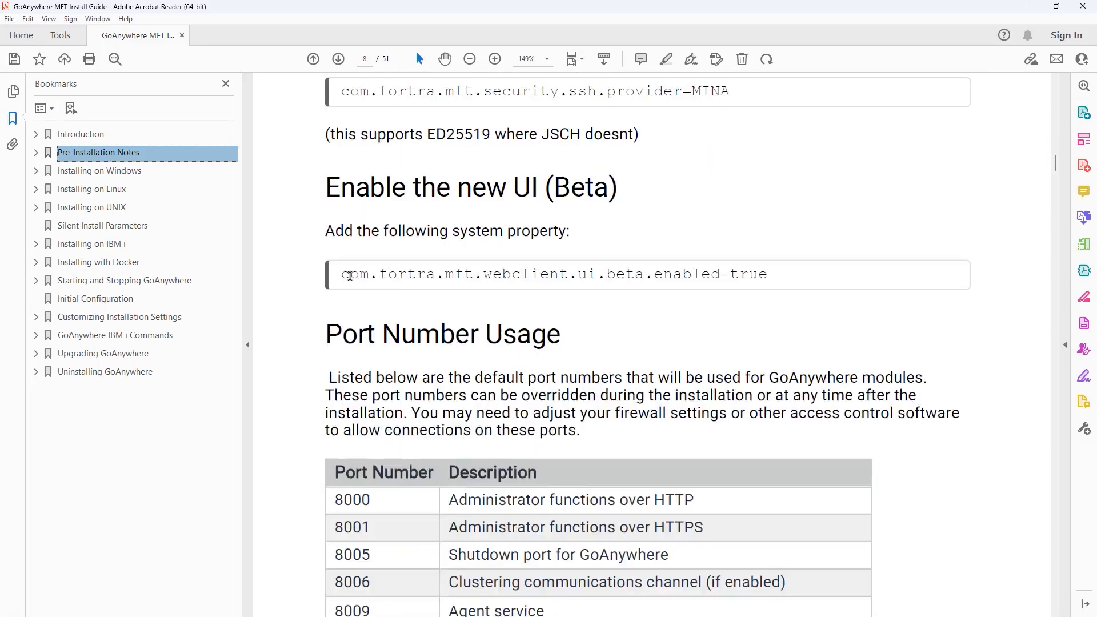
scroll(350, 276, down, 3)
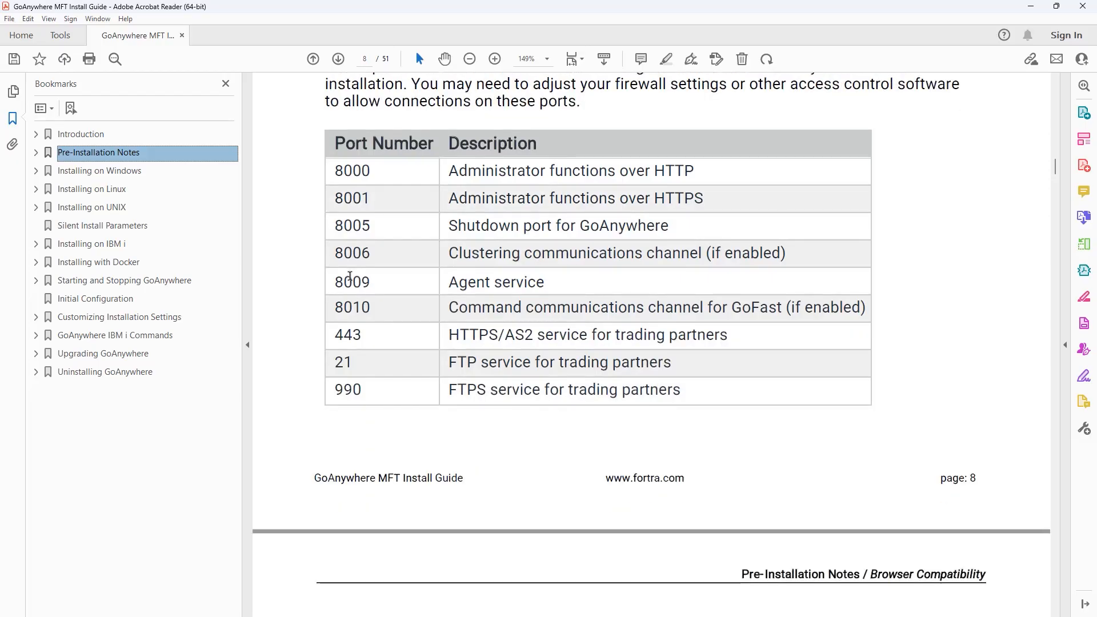
scroll(350, 276, down, 7)
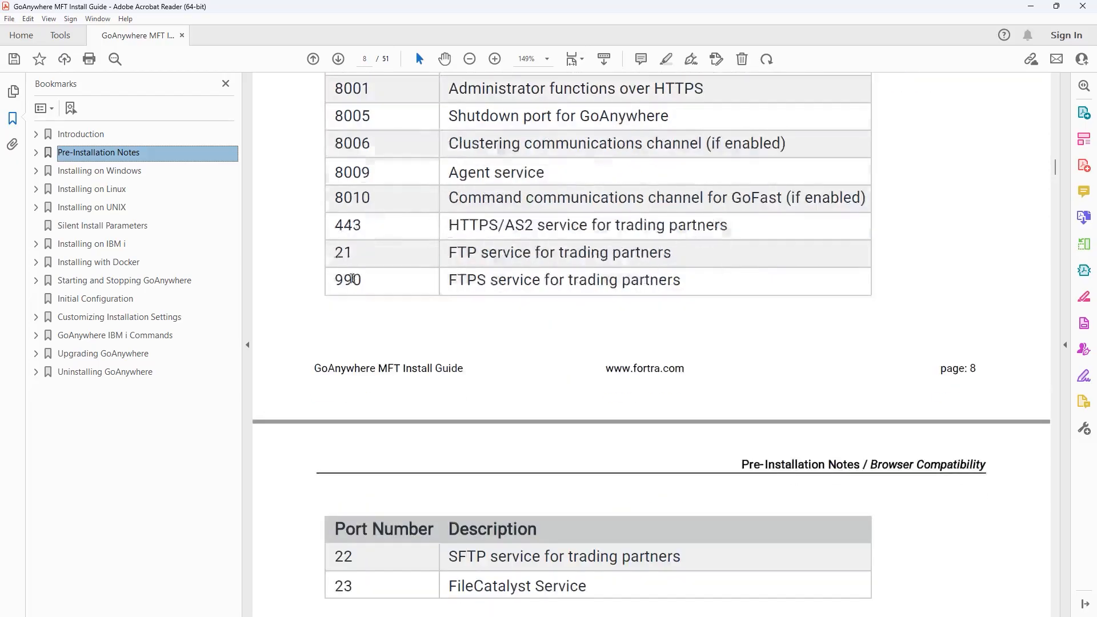
drag(326, 407, 475, 425)
click(504, 409)
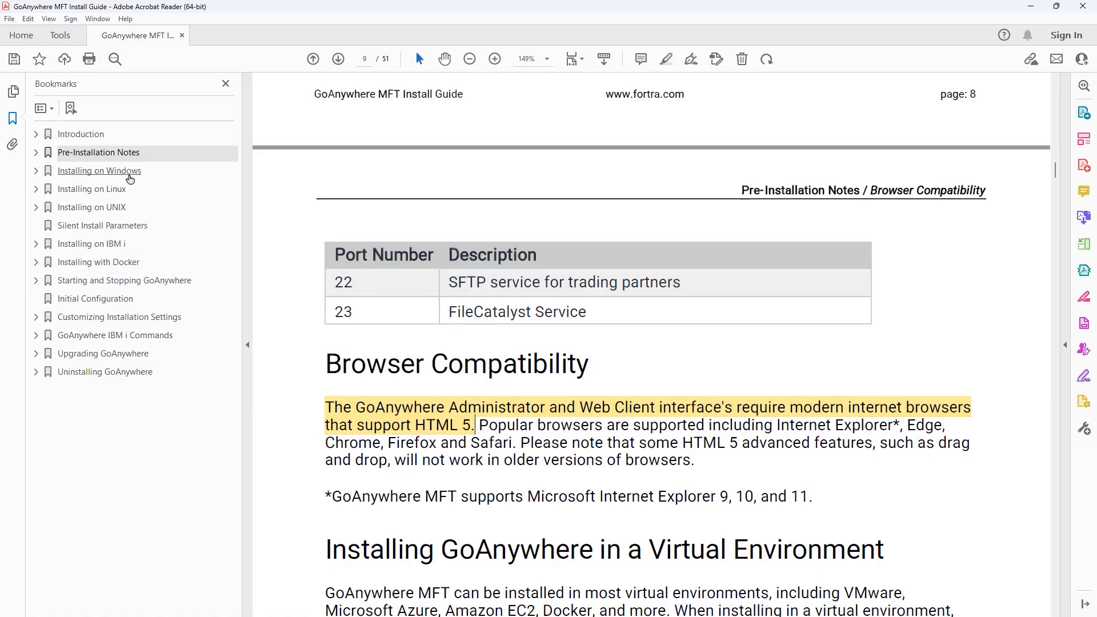
- Go to the Installing on Windows chapter and select the my.goanywhere.com link in step 2
click(130, 171)
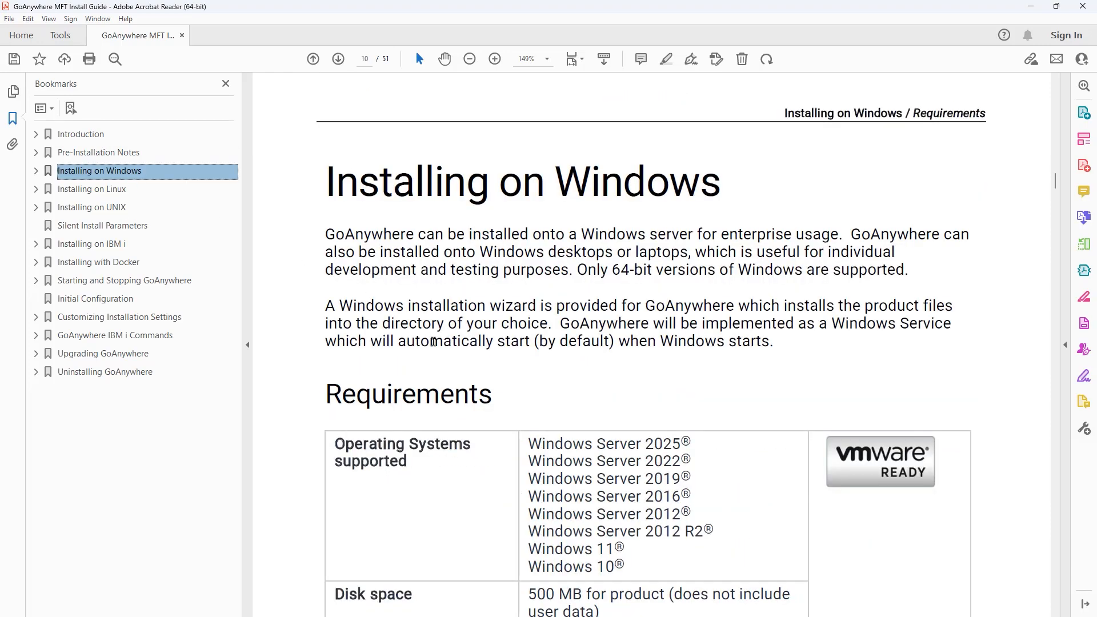
scroll(433, 341, down, 1)
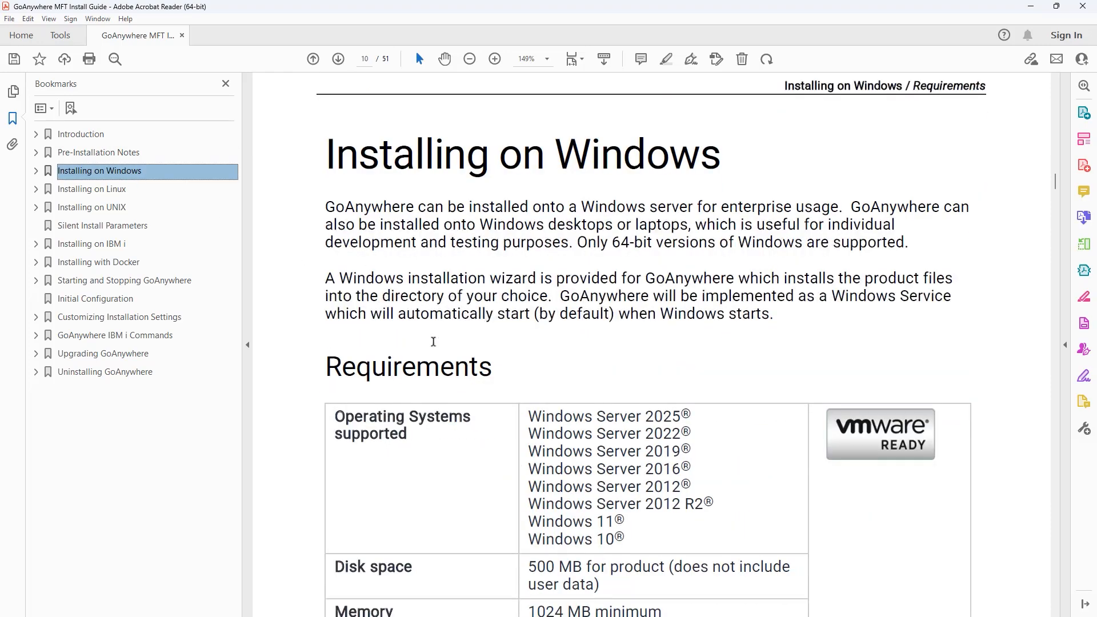
scroll(433, 341, down, 3)
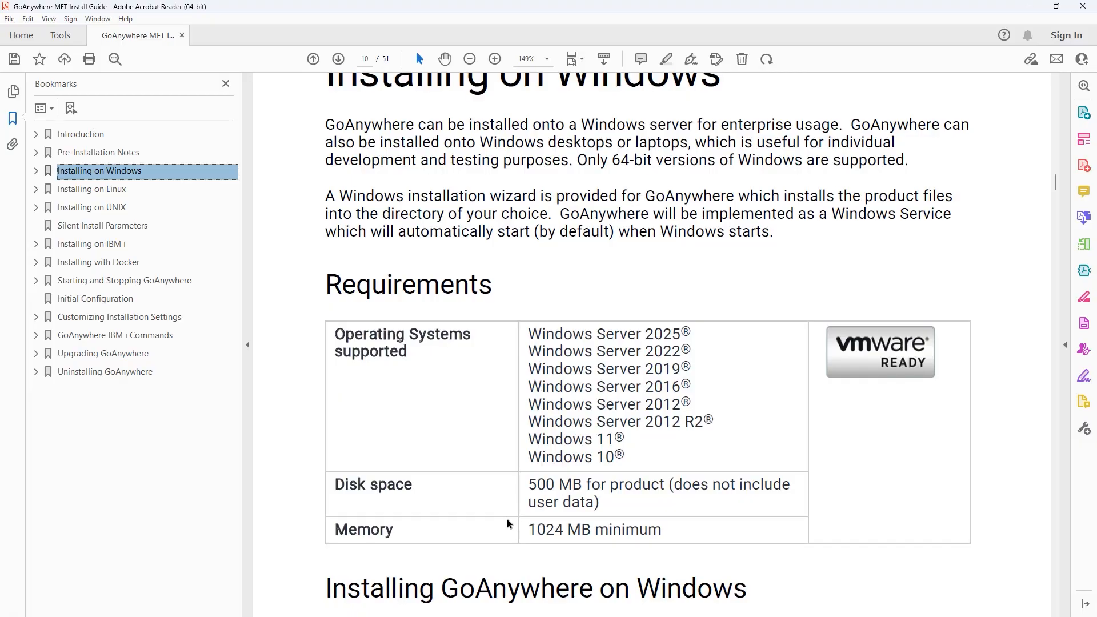
scroll(507, 524, down, 5)
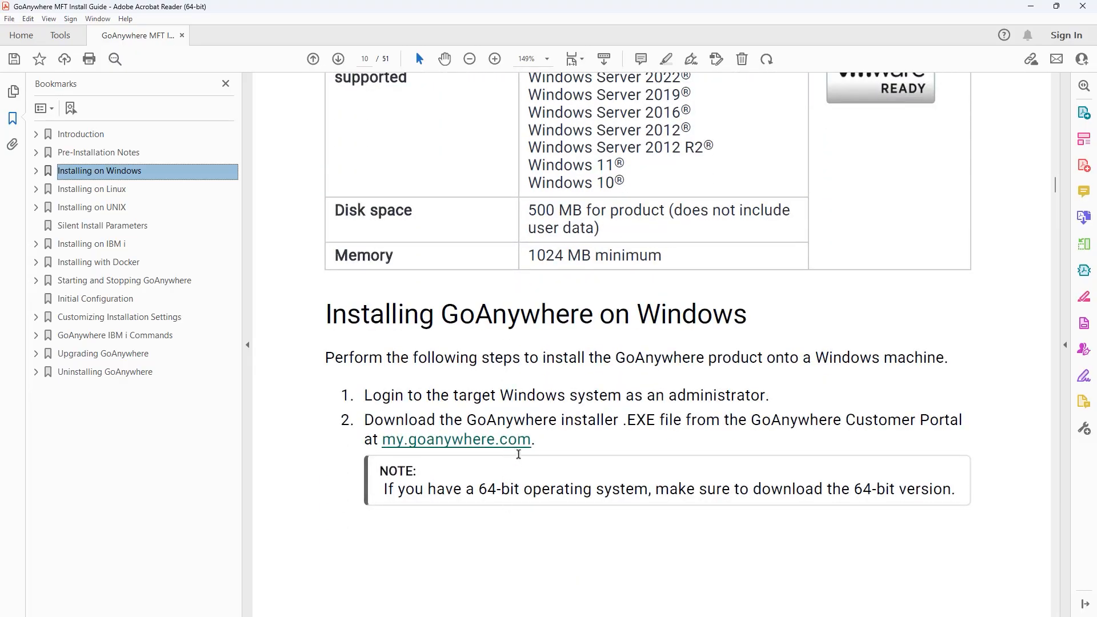
drag(539, 443, 391, 455)
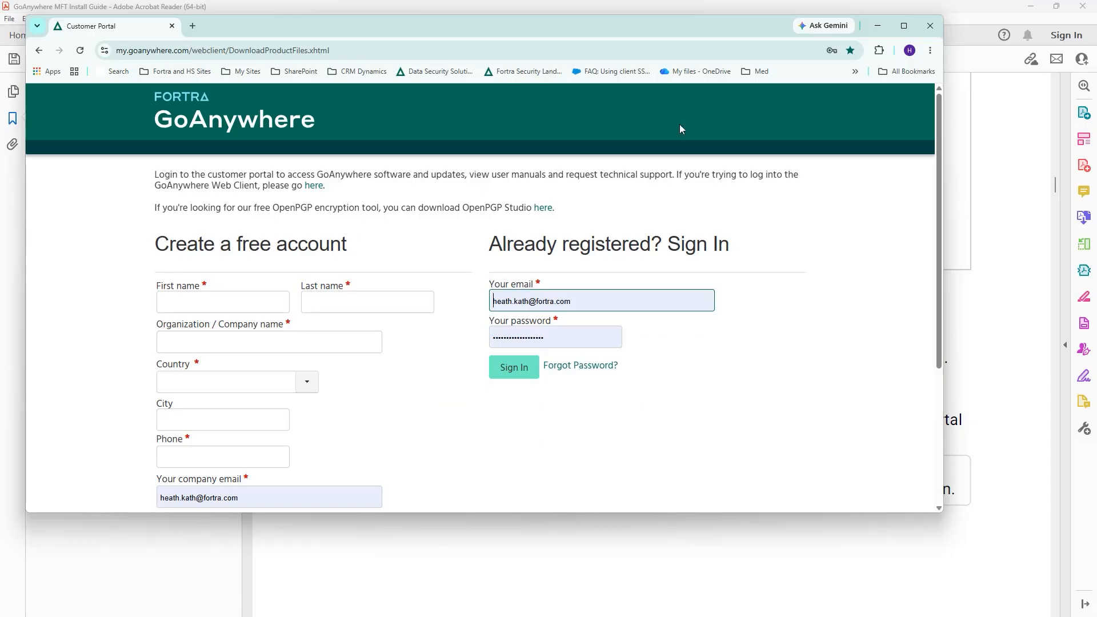
- Maximize the browser, sign in to the Customer Portal with saved credentials, and open Self Hosted
click(904, 26)
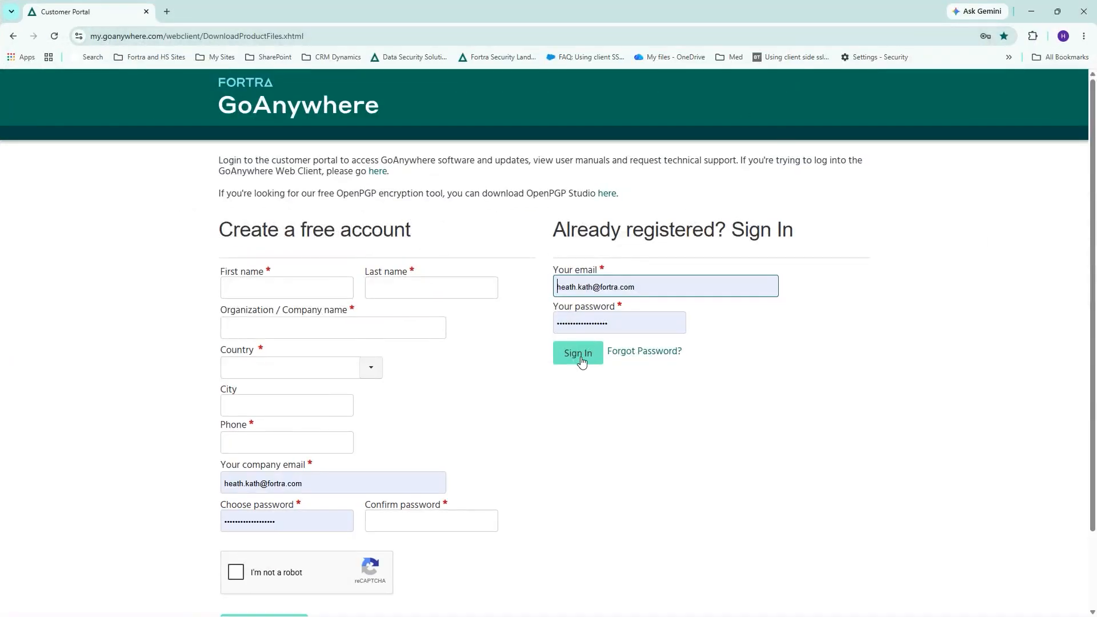
click(577, 354)
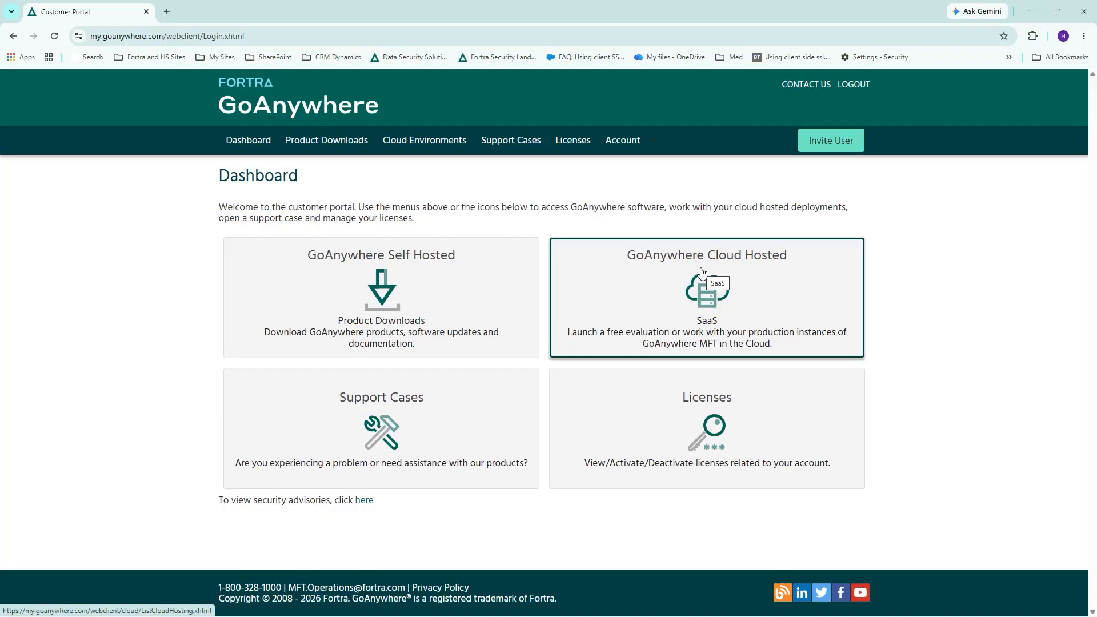
click(457, 290)
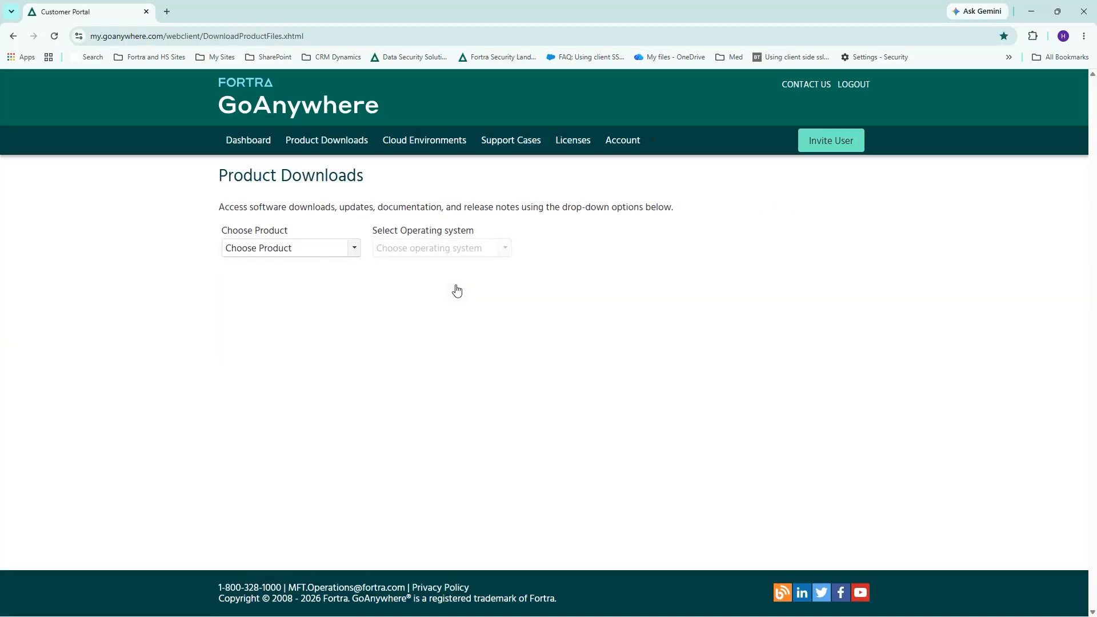
- Filter Product Downloads to GoAnywhere MFT on Microsoft Windows 64-bit
click(355, 249)
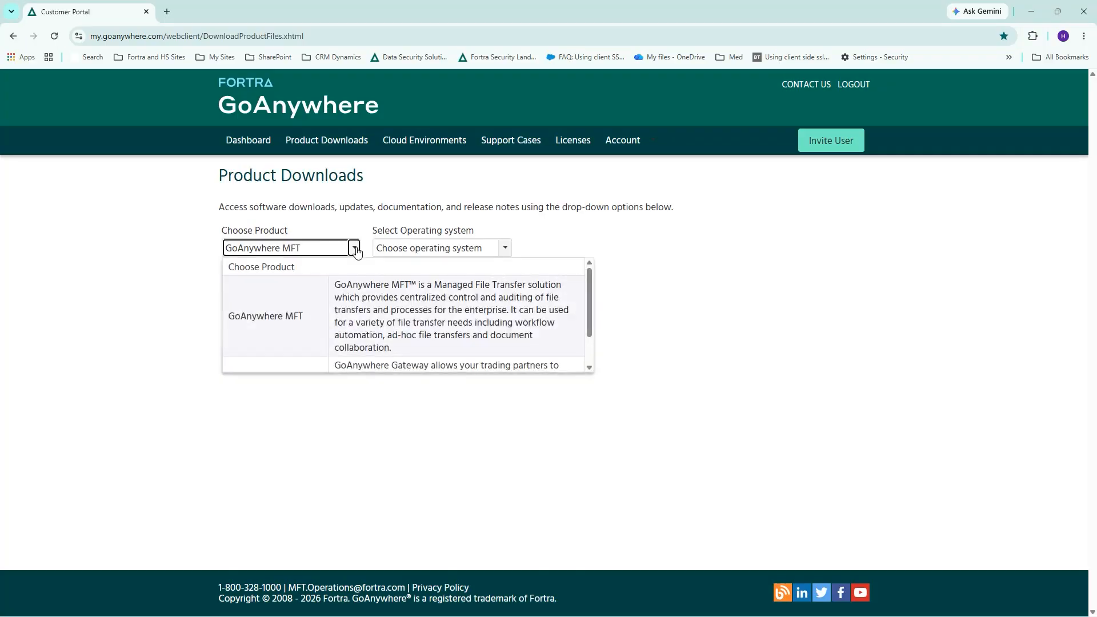
click(287, 314)
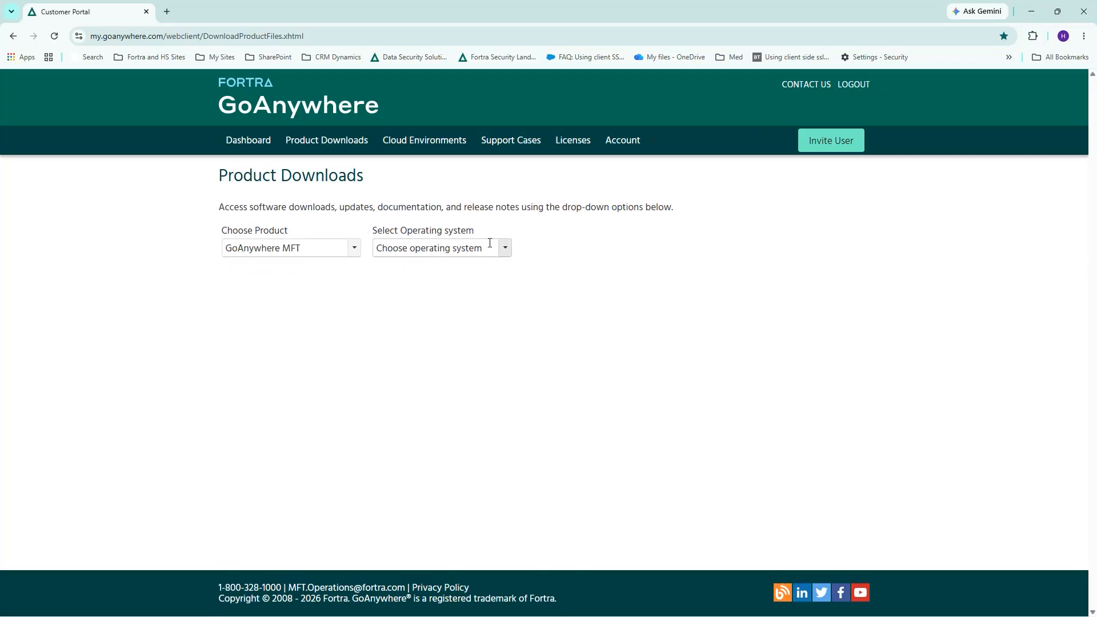
click(506, 250)
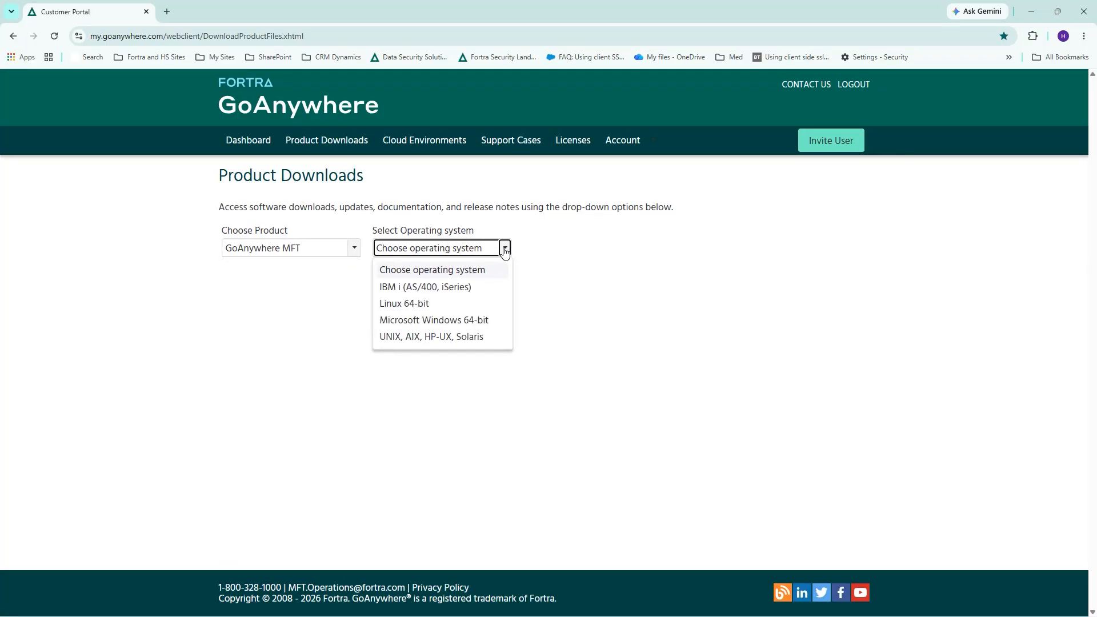
click(447, 321)
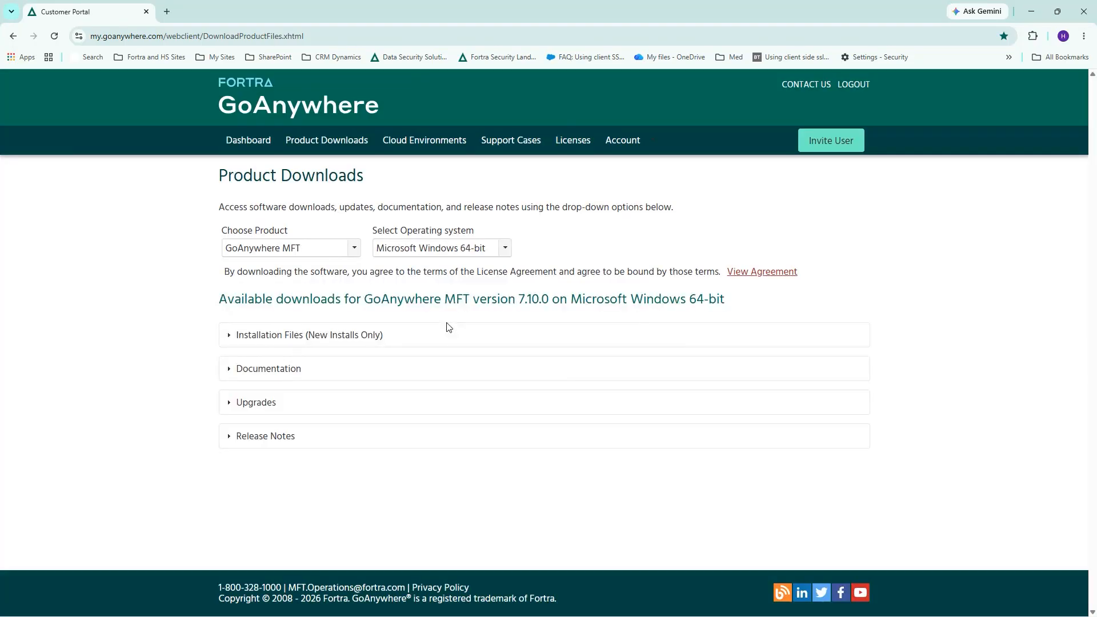
- Expand Installation Files and download the ga7_10_0_windows_x64.exe installer
click(267, 373)
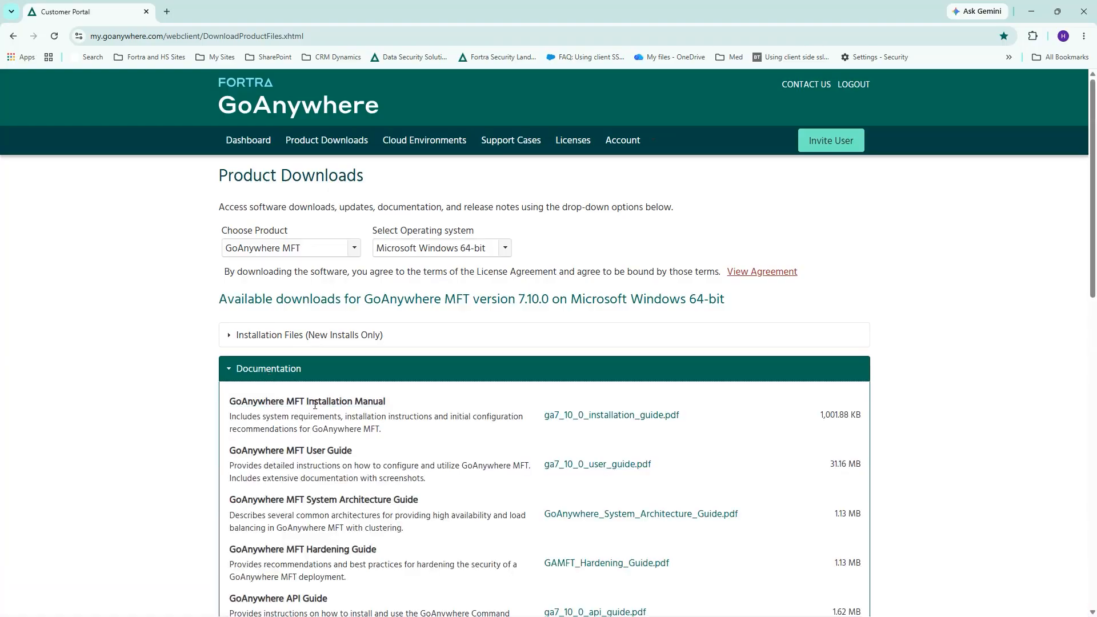
drag(386, 402, 296, 402)
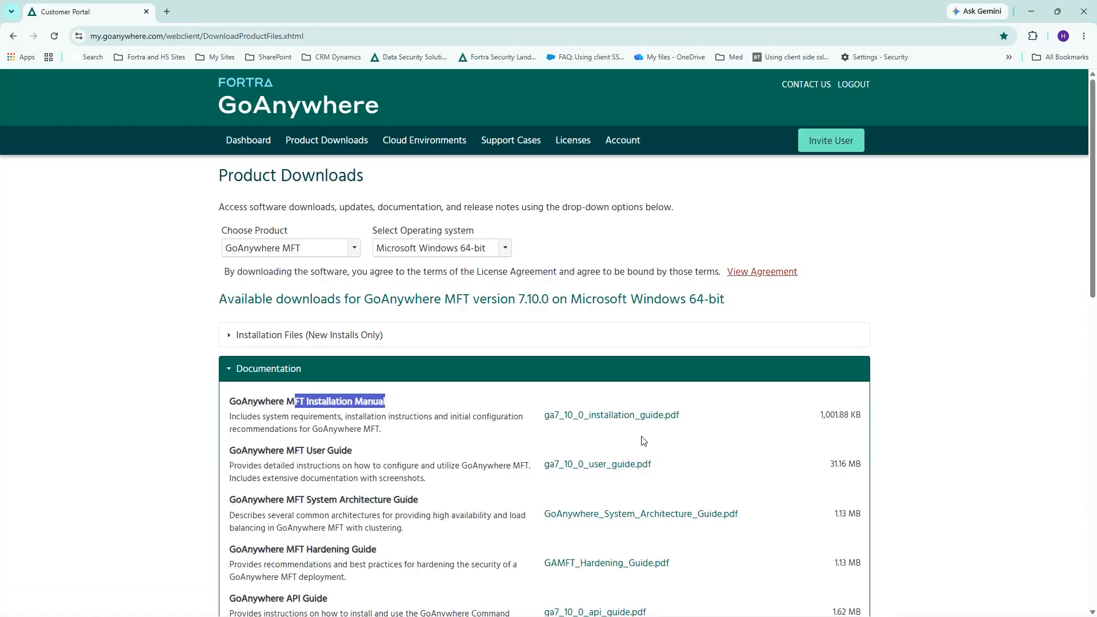
scroll(473, 470, down, 2)
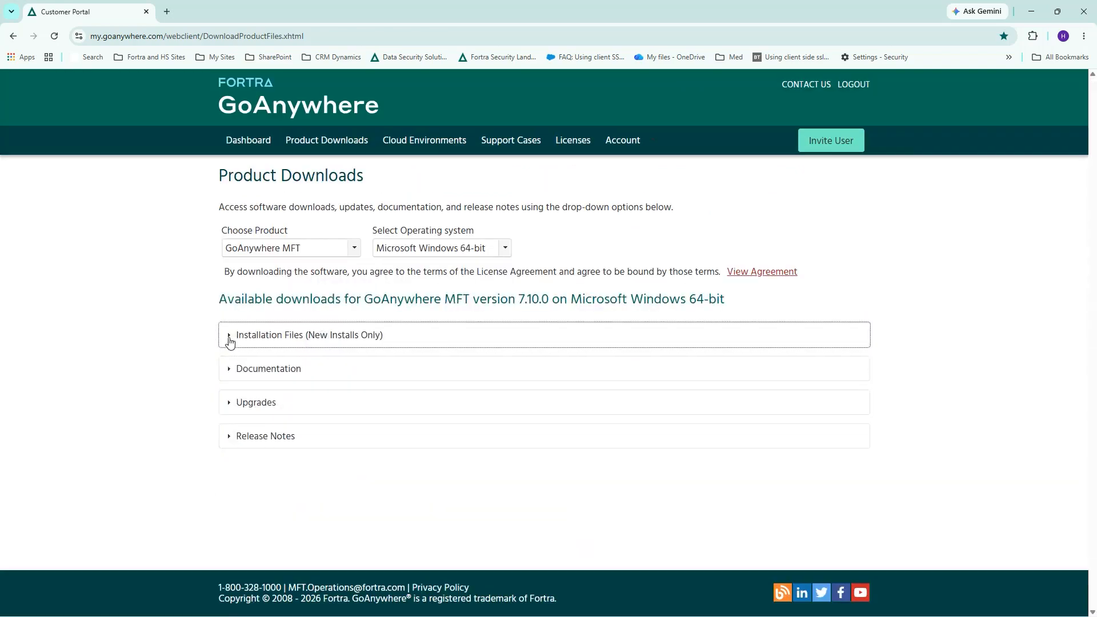
click(230, 338)
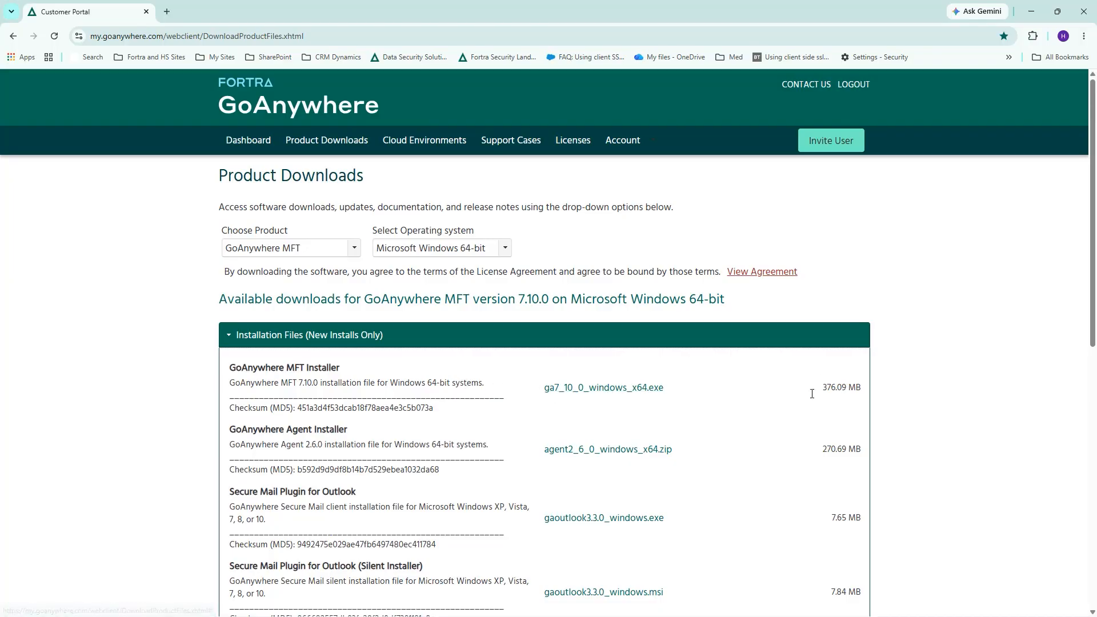
click(568, 391)
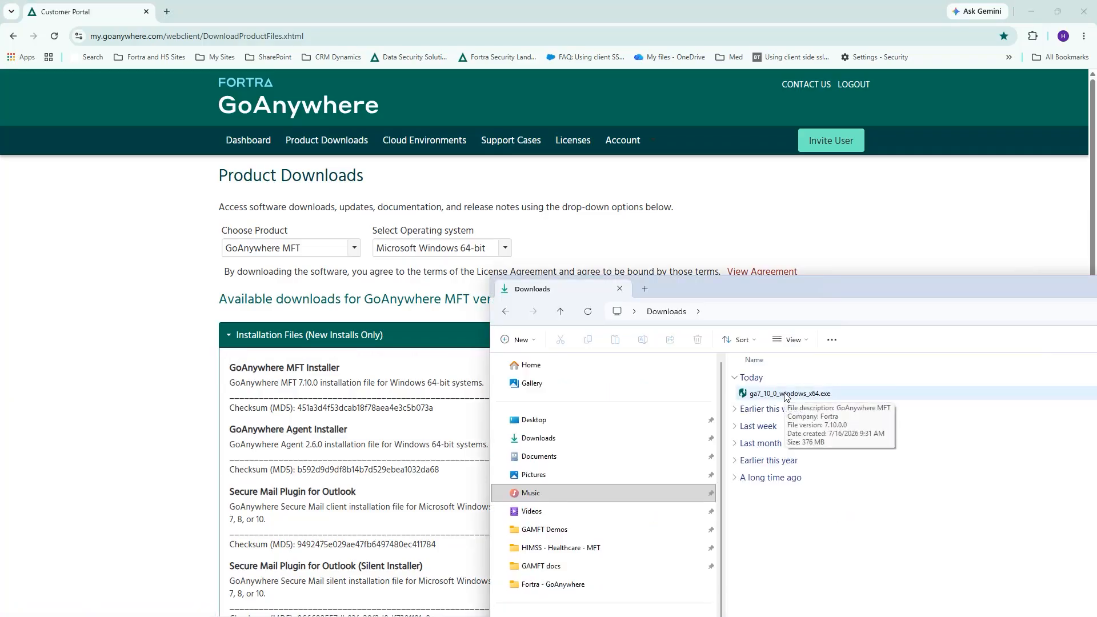
- Run ga7_10_0_windows_x64.exe from Downloads as administrator
click(786, 396)
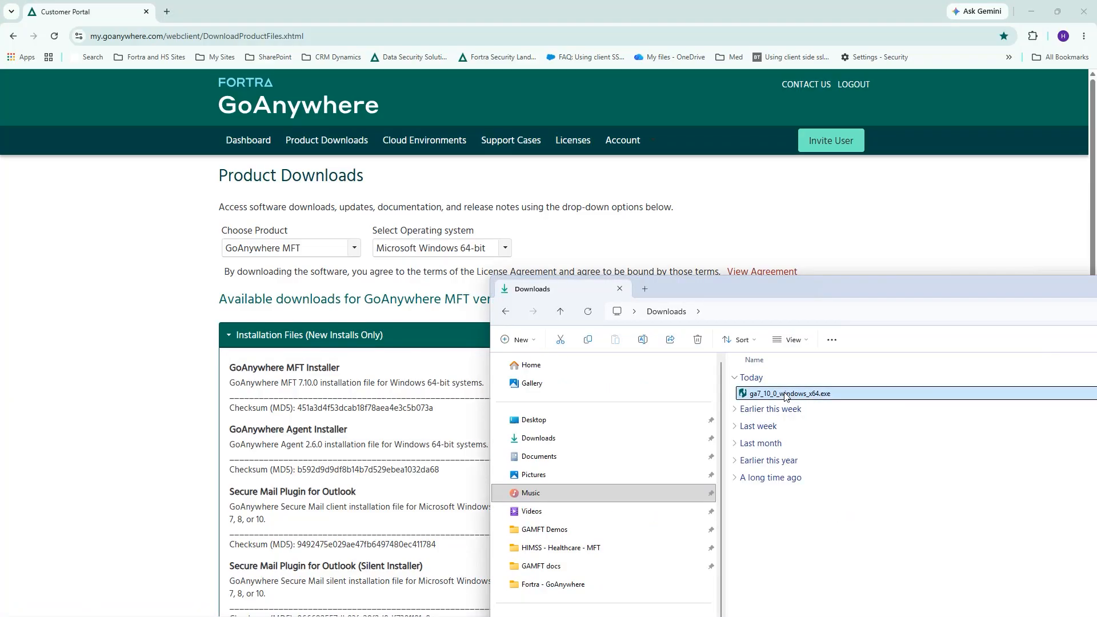
right_click(786, 396)
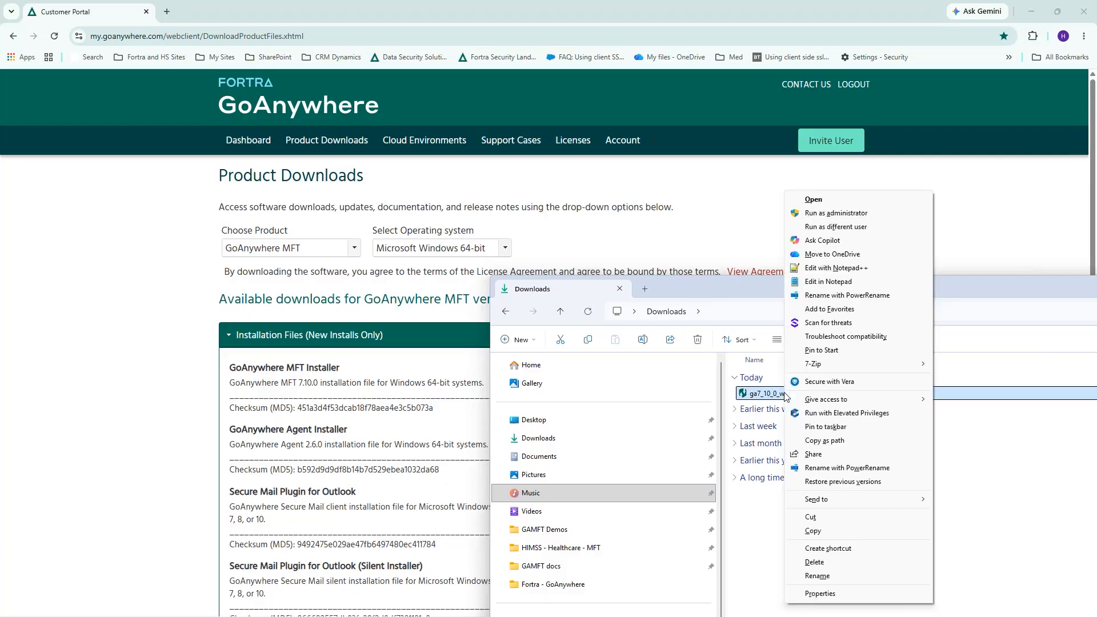
click(838, 214)
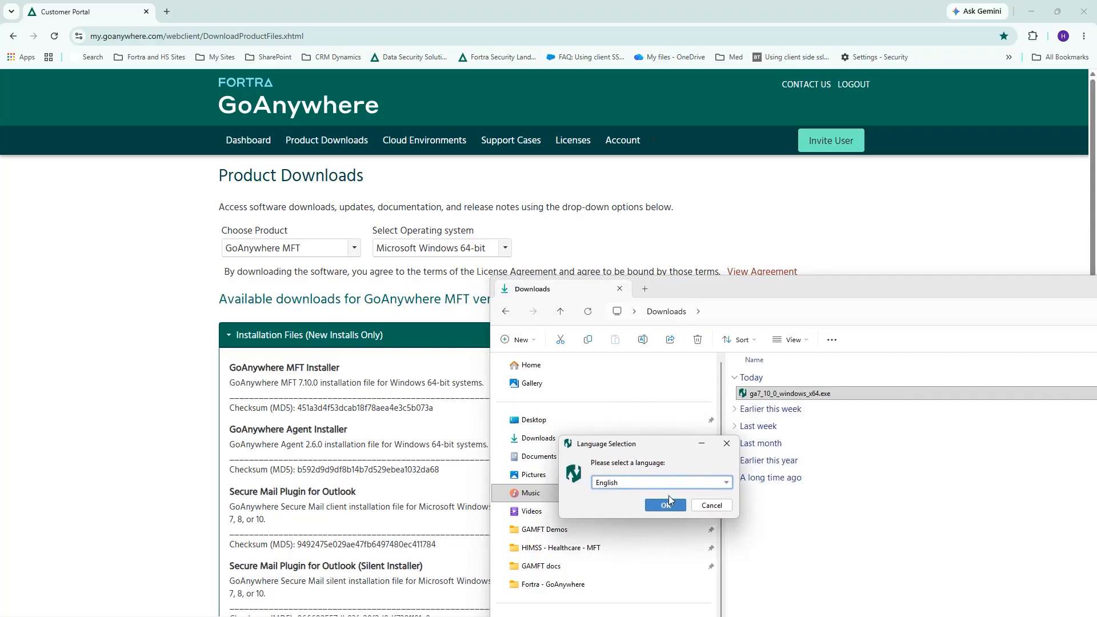
- Confirm English as the setup language and accept the license agreement
click(667, 507)
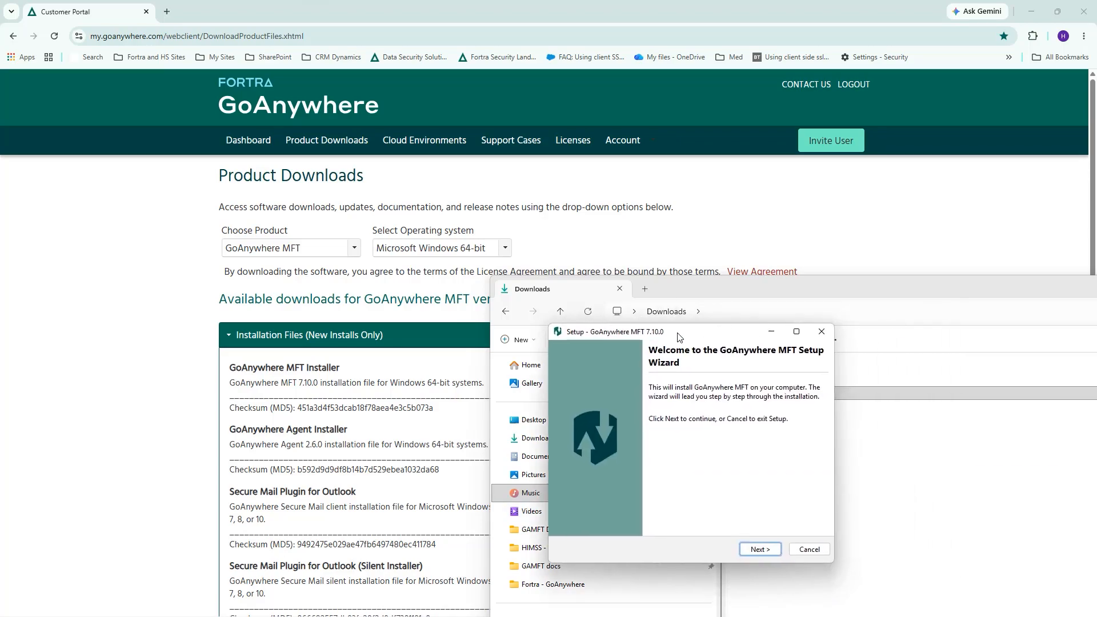
click(750, 551)
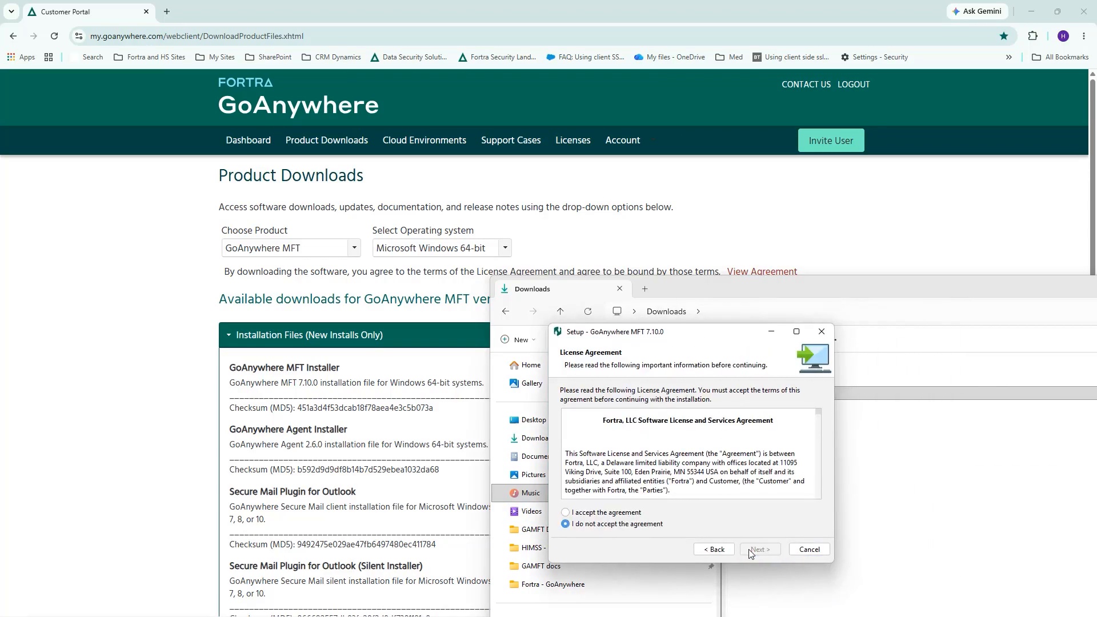
click(622, 514)
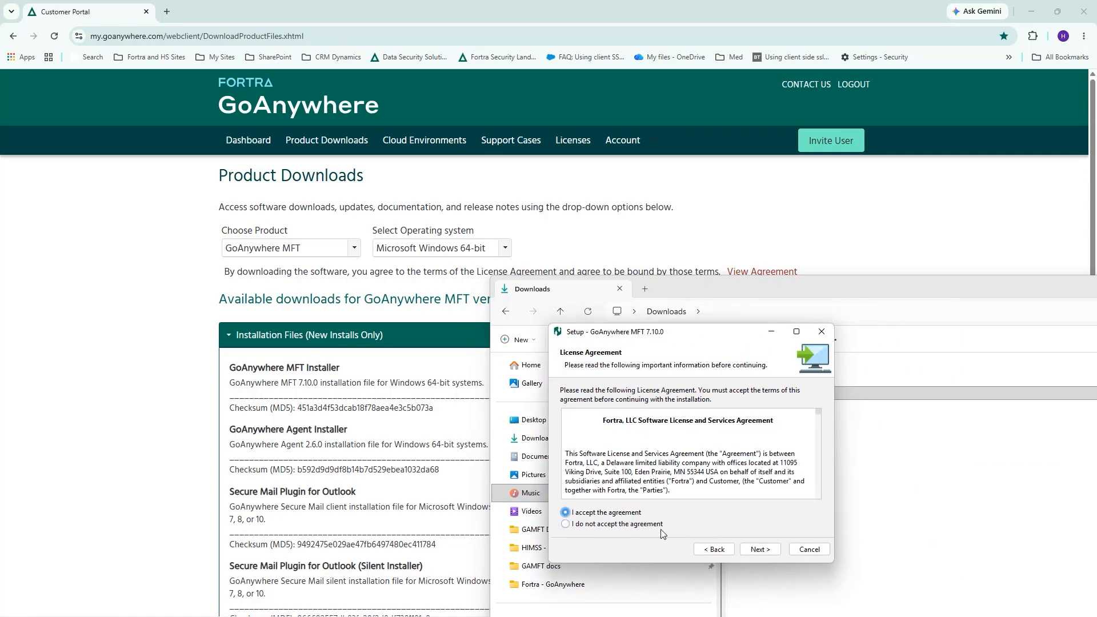
click(755, 550)
- Set the install folder to C:\Program Files\Fortra\GoAnywhereTEST and continue
click(688, 427)
text(TEST)
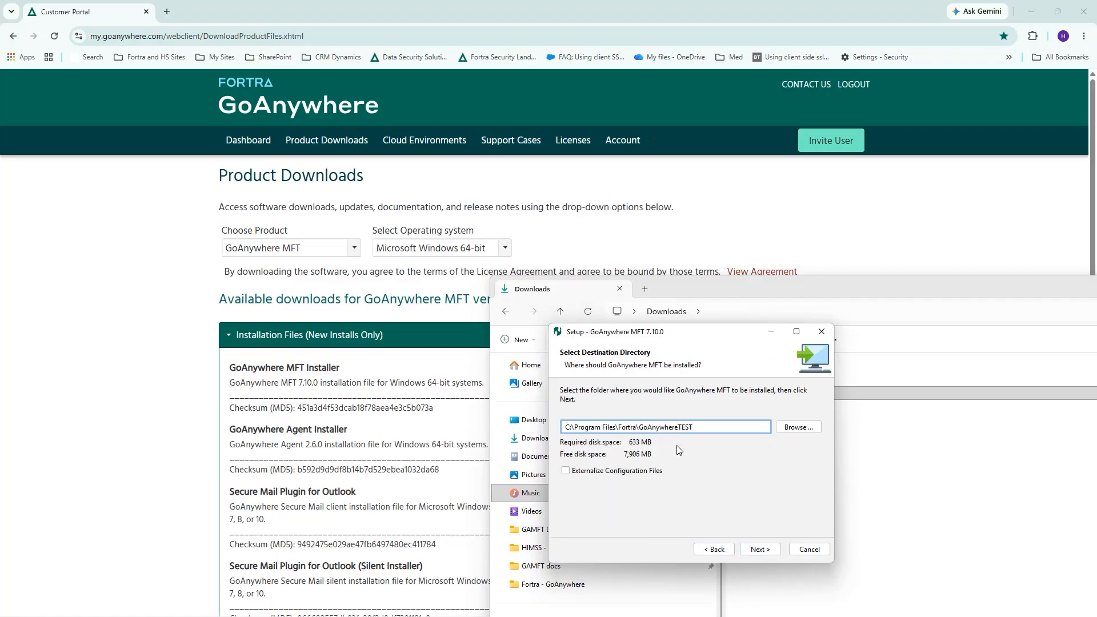
click(754, 548)
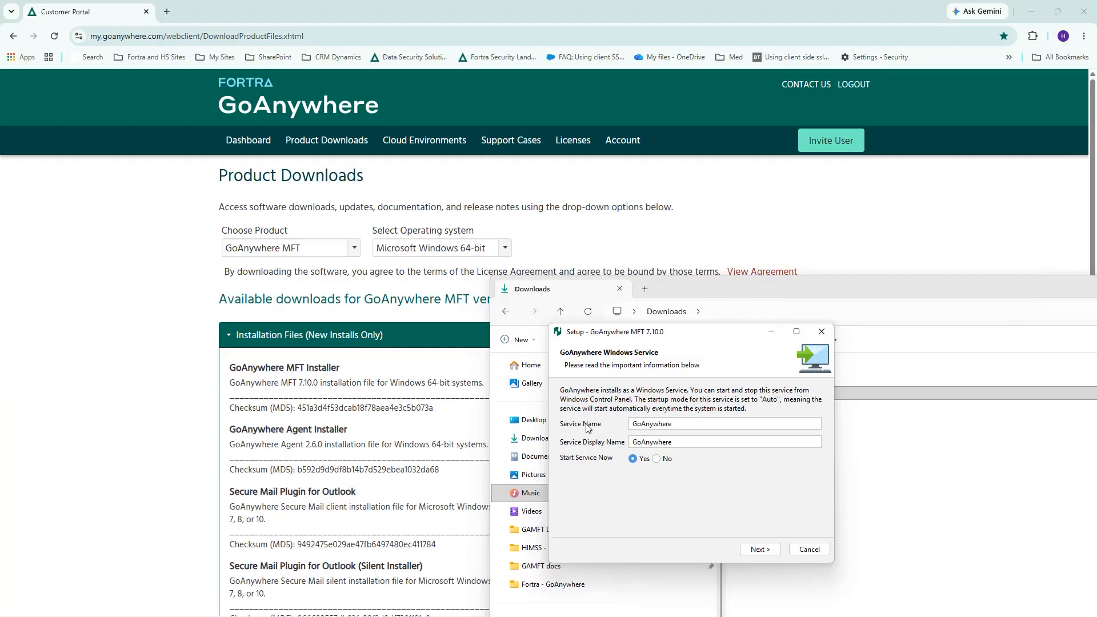
- Name the service and its display name GoAnywhereTEST, keep Start Service Now, and install
click(685, 424)
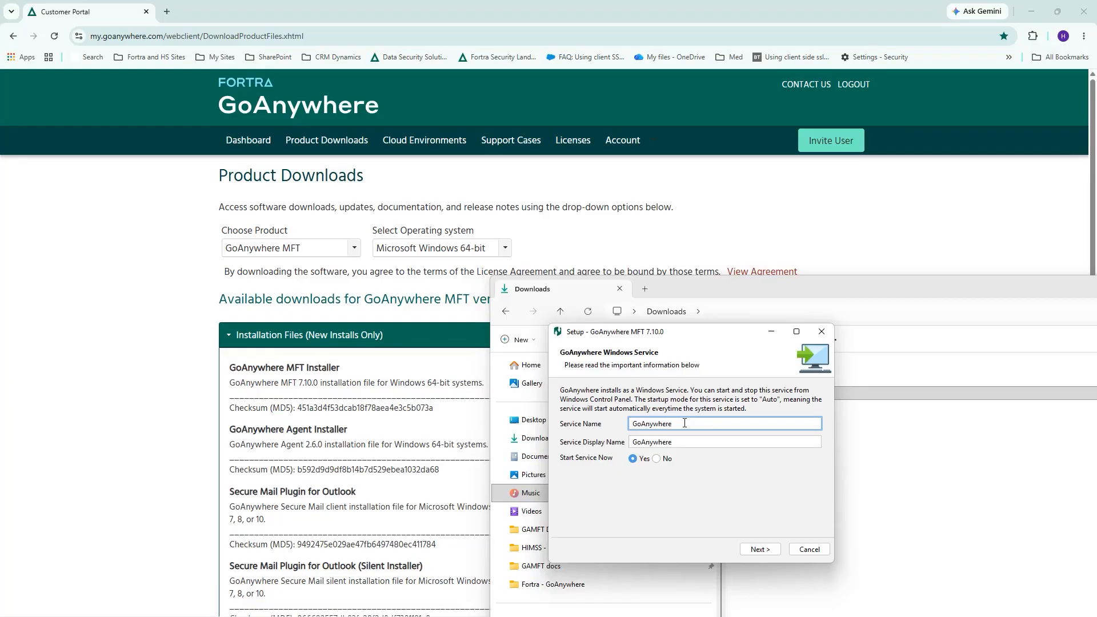
text(TEST)
key(Tab)
text(TEST)
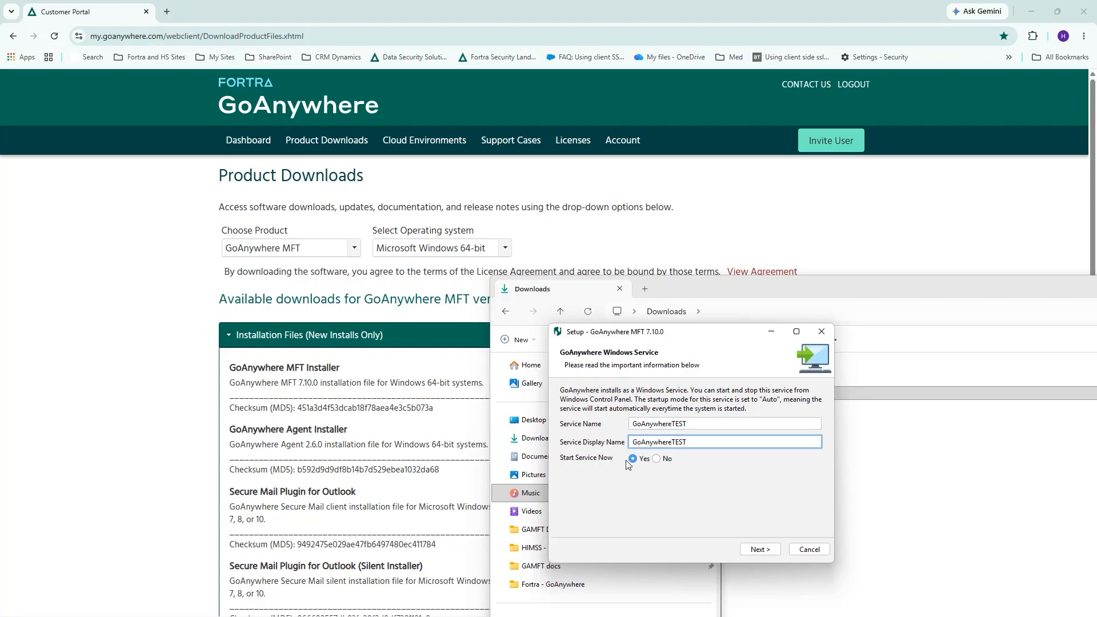
click(759, 550)
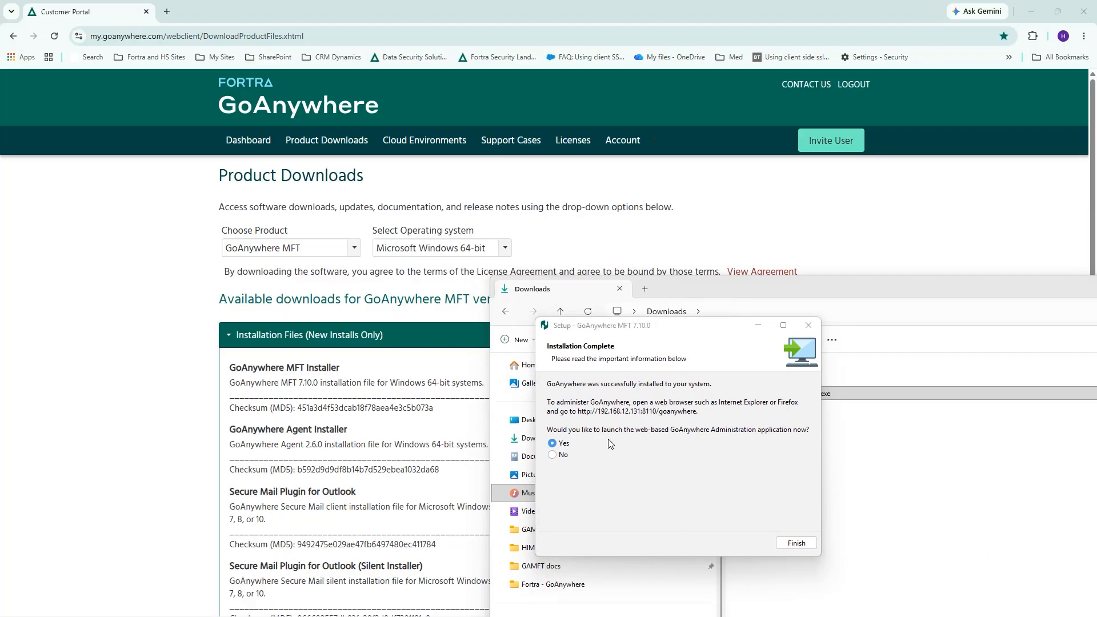
- Finish setup to launch the web admin page, then request a license via GET LICENSE
click(796, 544)
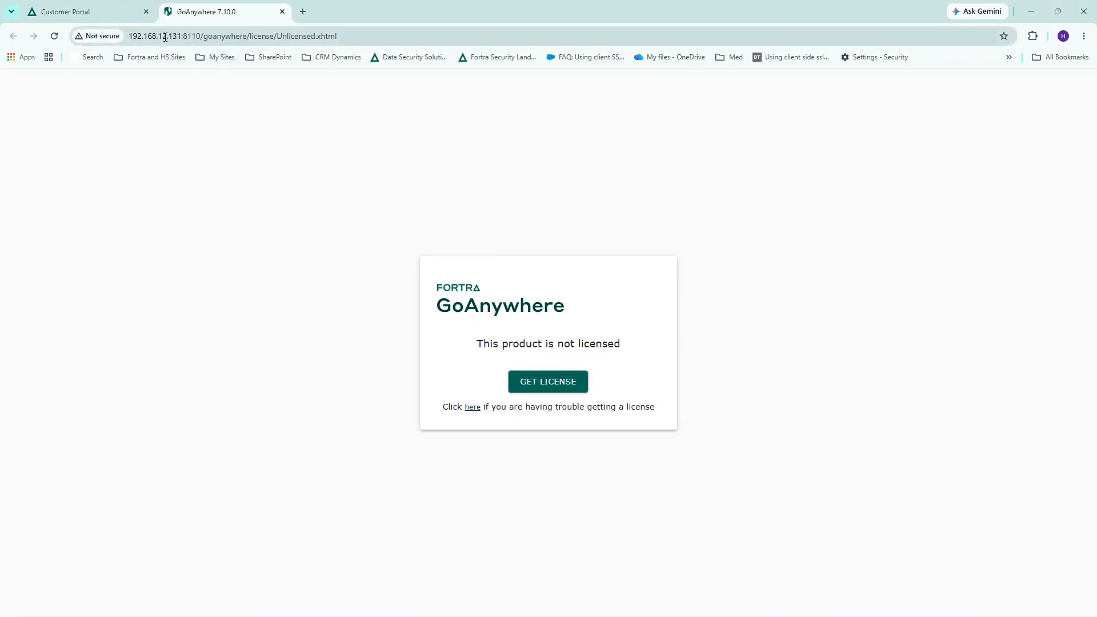
drag(130, 36, 247, 41)
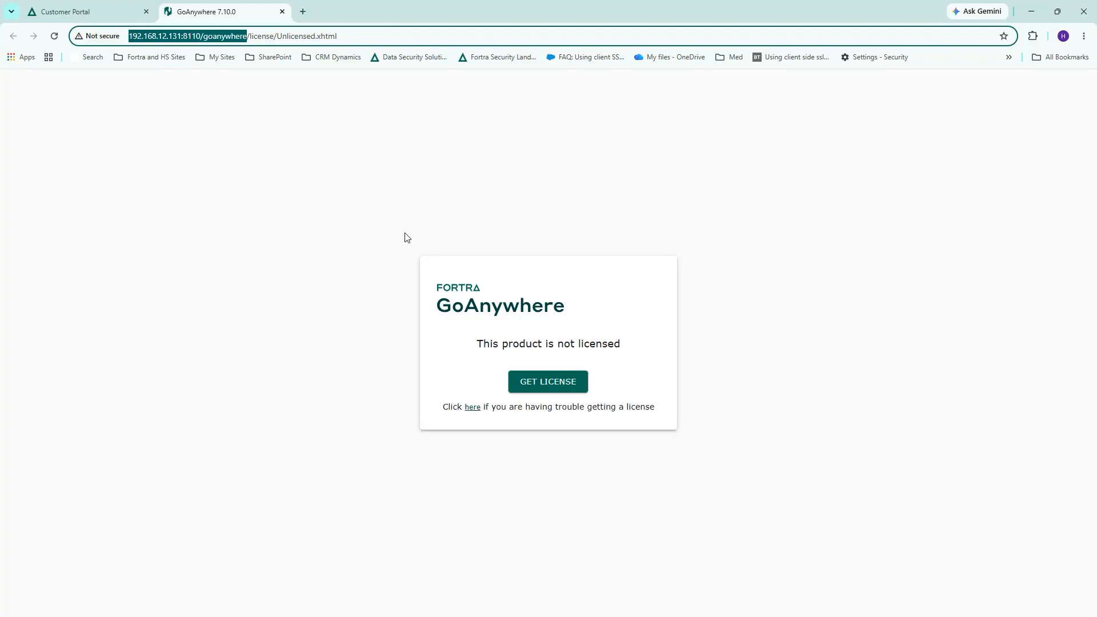
click(530, 382)
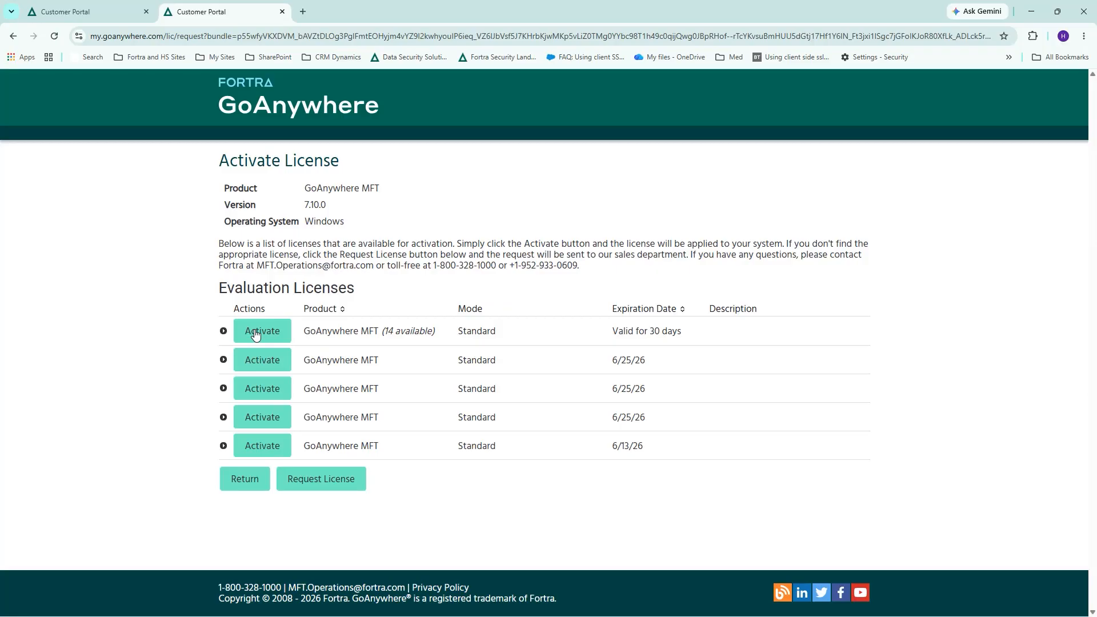
- Activate the 30-day evaluation license and create an administrator account with a user name and confirmed password
click(256, 335)
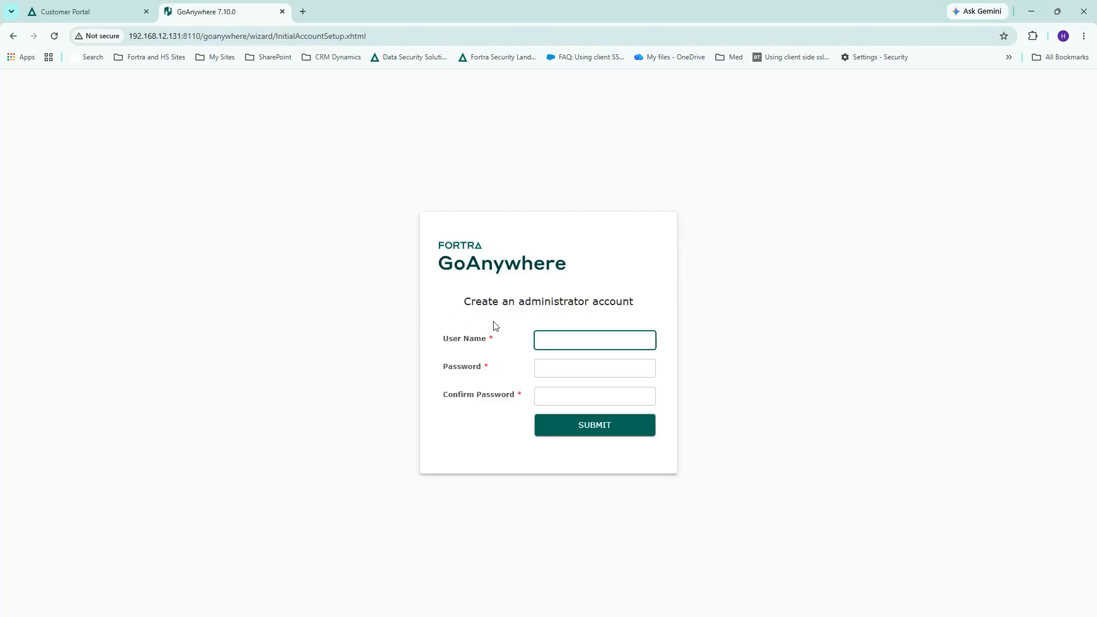
text(HKAdmin)
key(Tab)
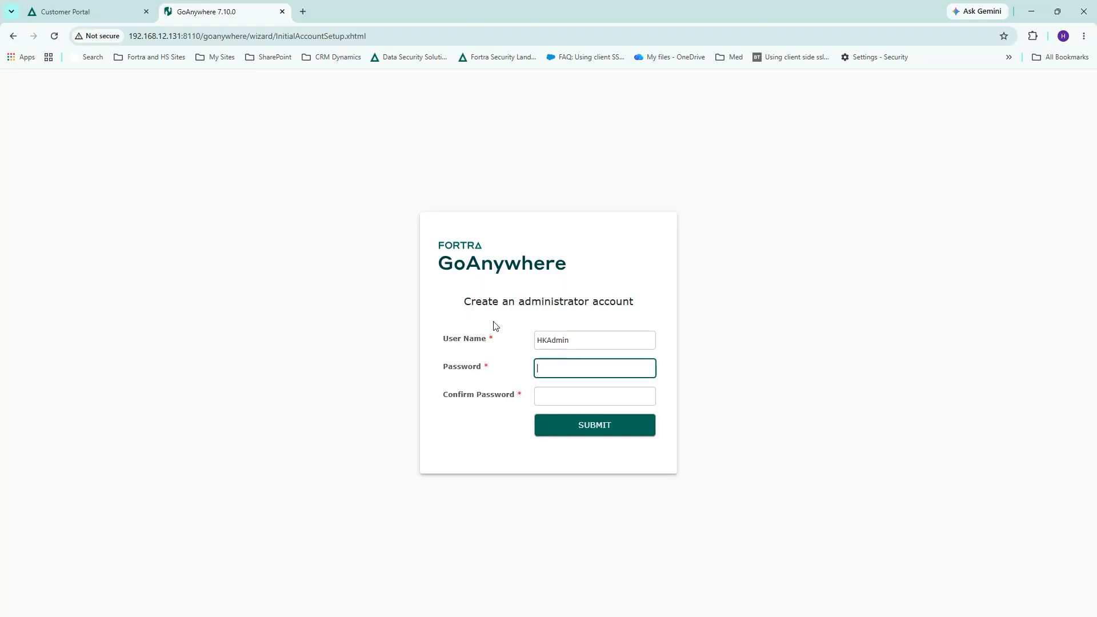
text(*************)
key(Tab)
text(*************)
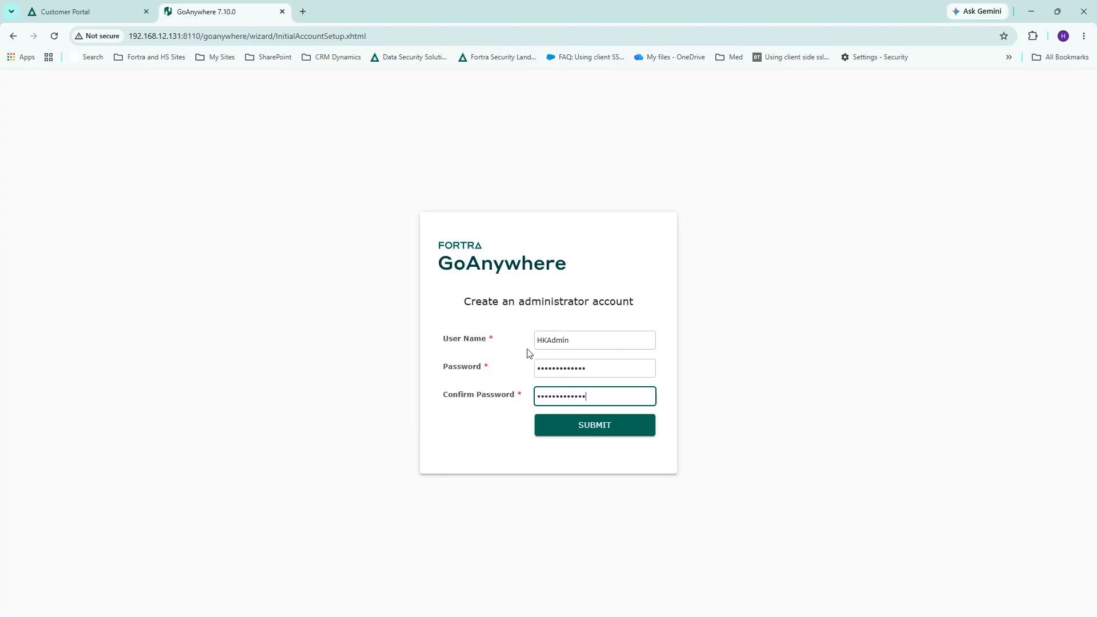
click(593, 429)
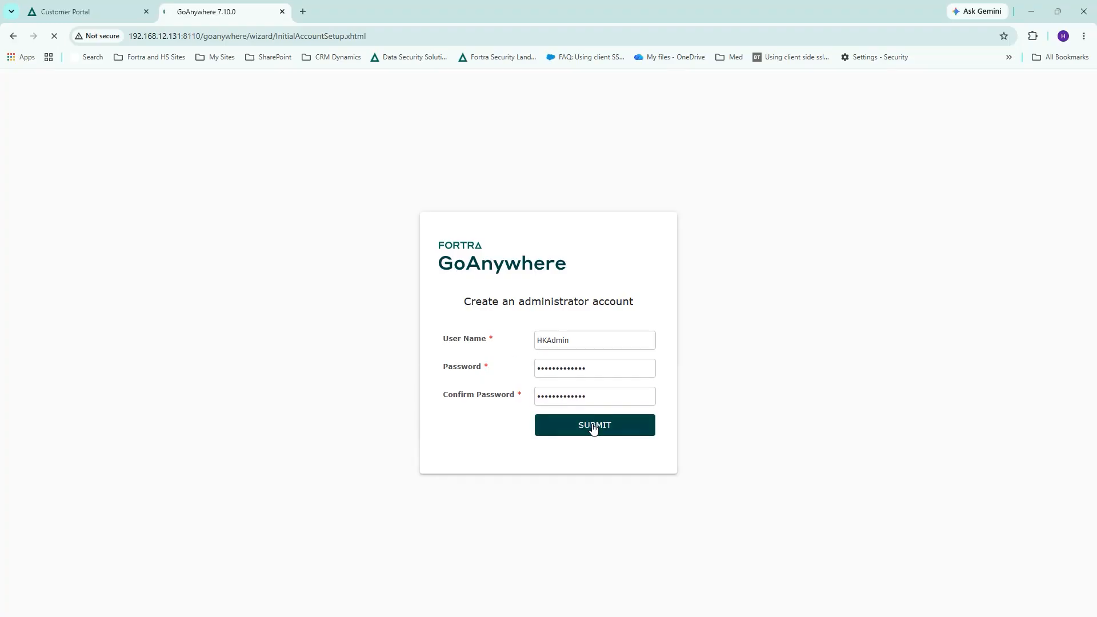